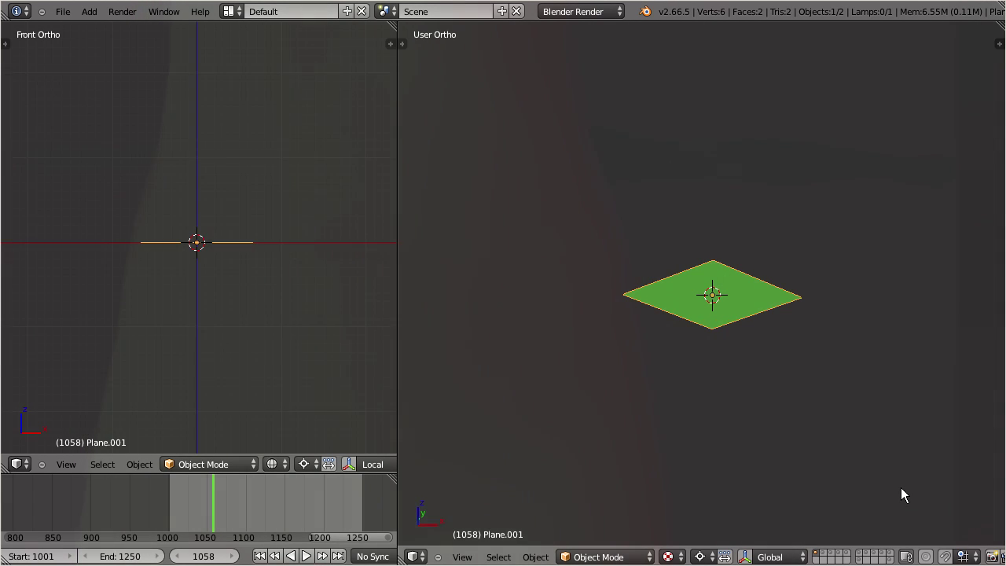
- Try moving the selected triangle of the green plane along the global X axis in Edit Mode, and return to Object Mode
scroll(901, 493, "up", 5)
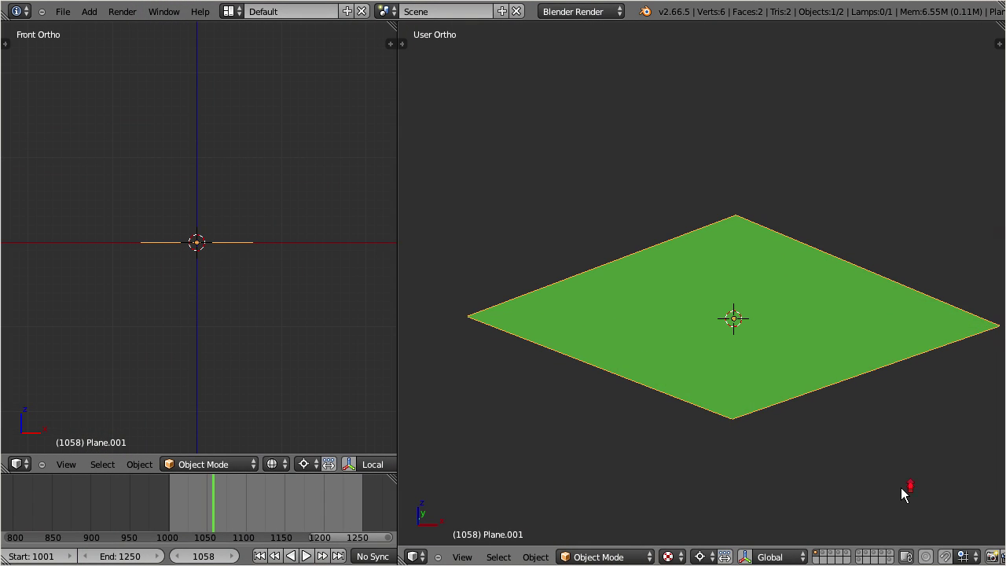
left_click(649, 556)
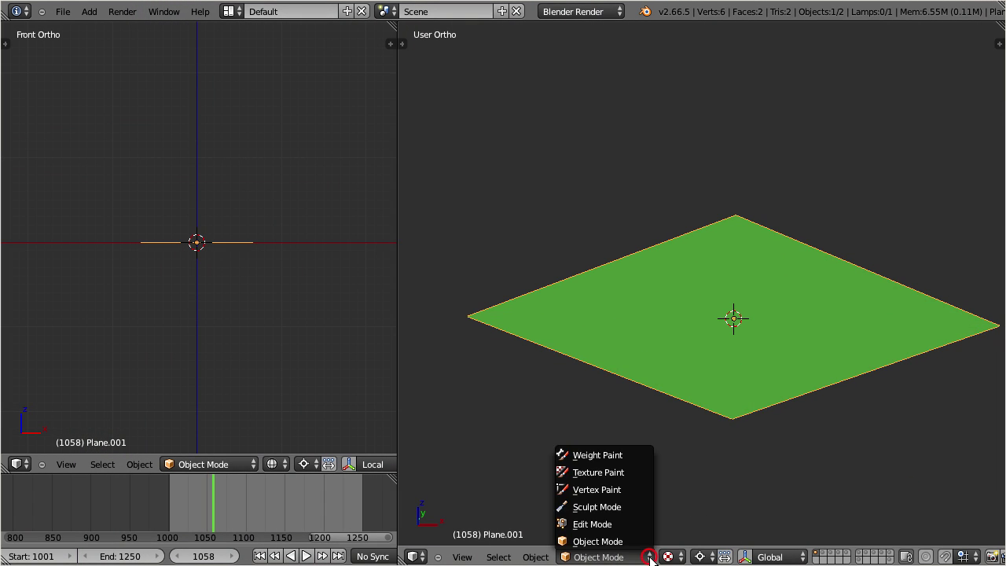
left_click(635, 524)
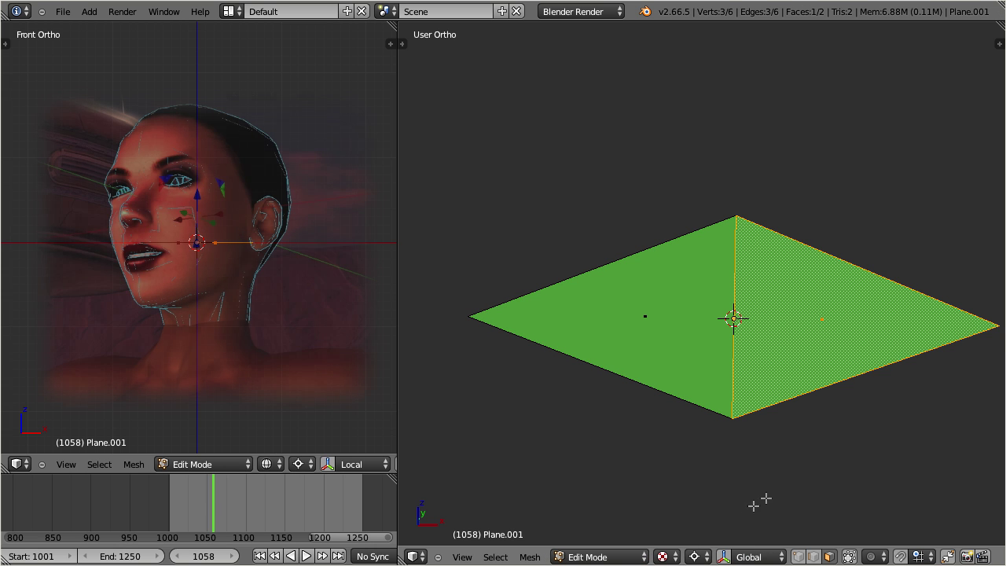
key("x")
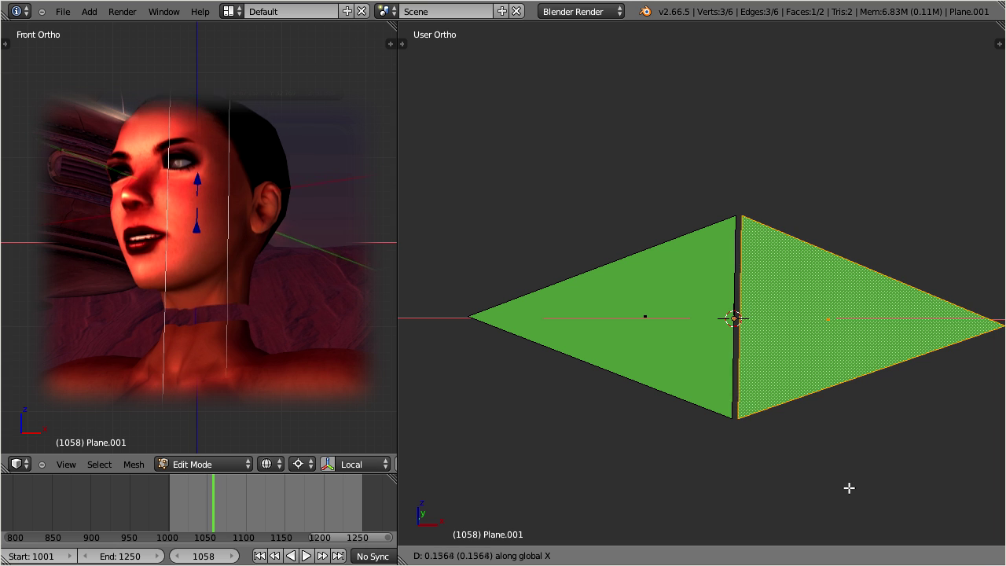
left_click(847, 488)
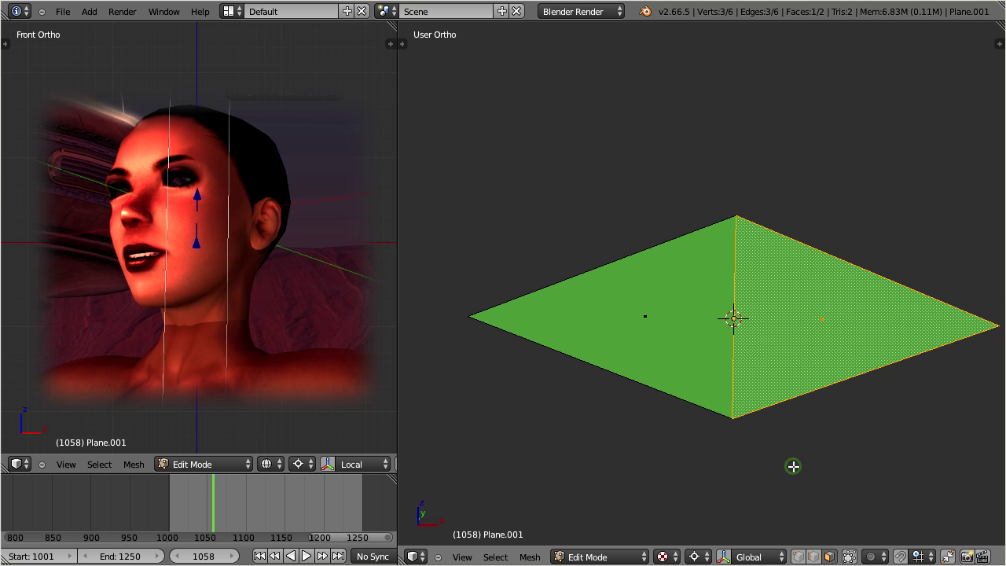
middle_click_drag(793, 466, 793, 424)
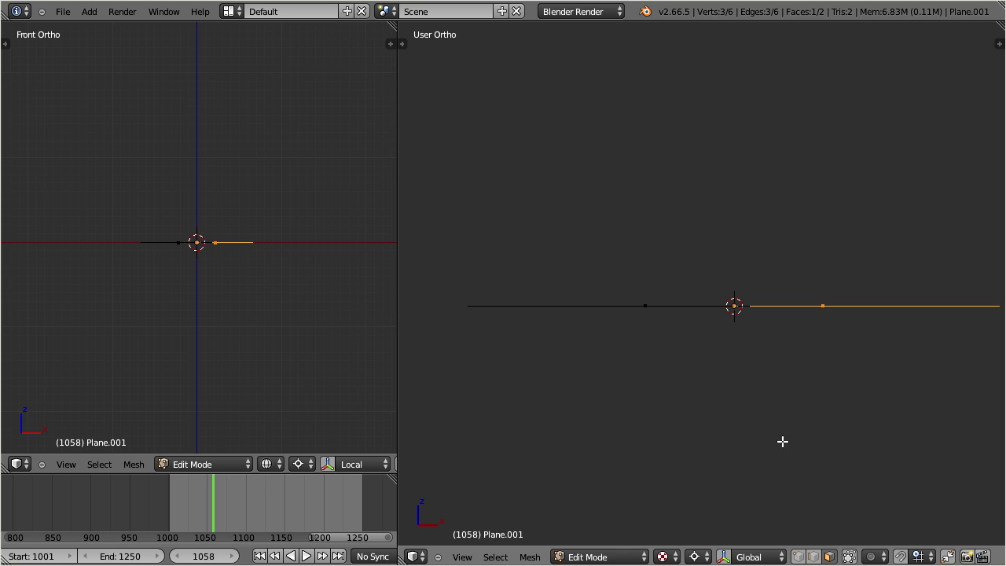
middle_click_drag(751, 373, 744, 453)
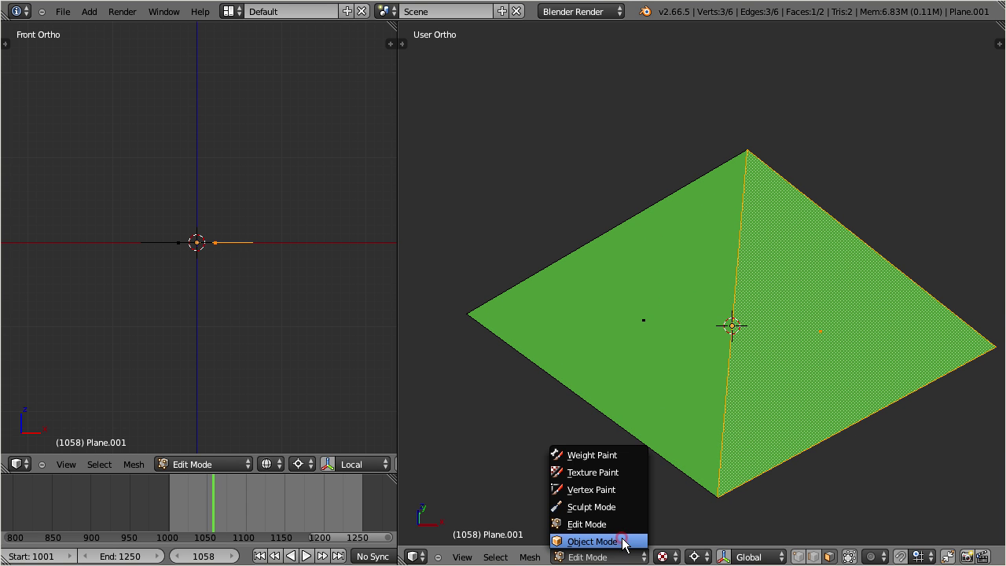
left_click(623, 542)
- Play the animation of the lamp circling over the green plane, stop it and set the current frame to 1131
middle_click_drag(765, 416, 769, 472)
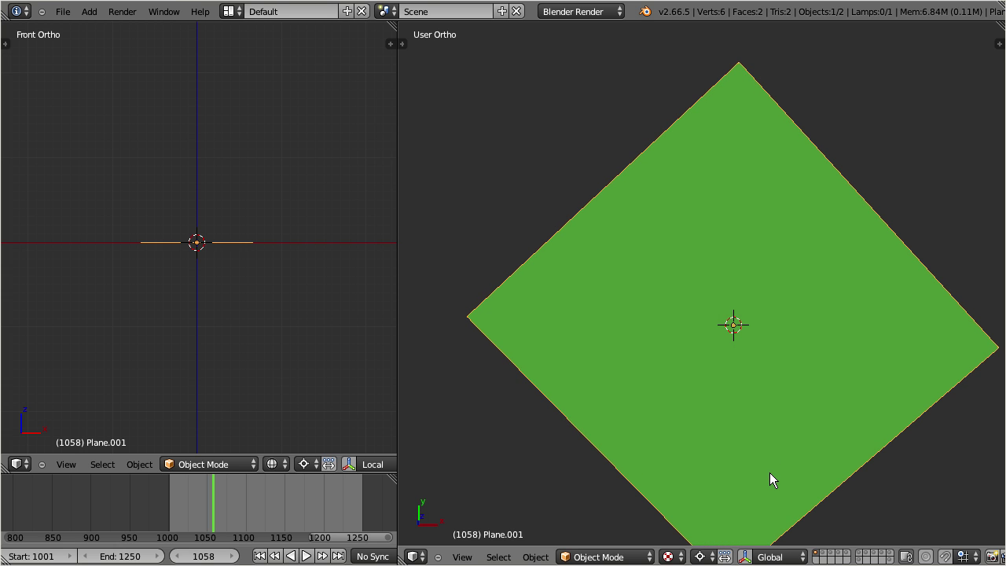
middle_click_drag(764, 363, 763, 242)
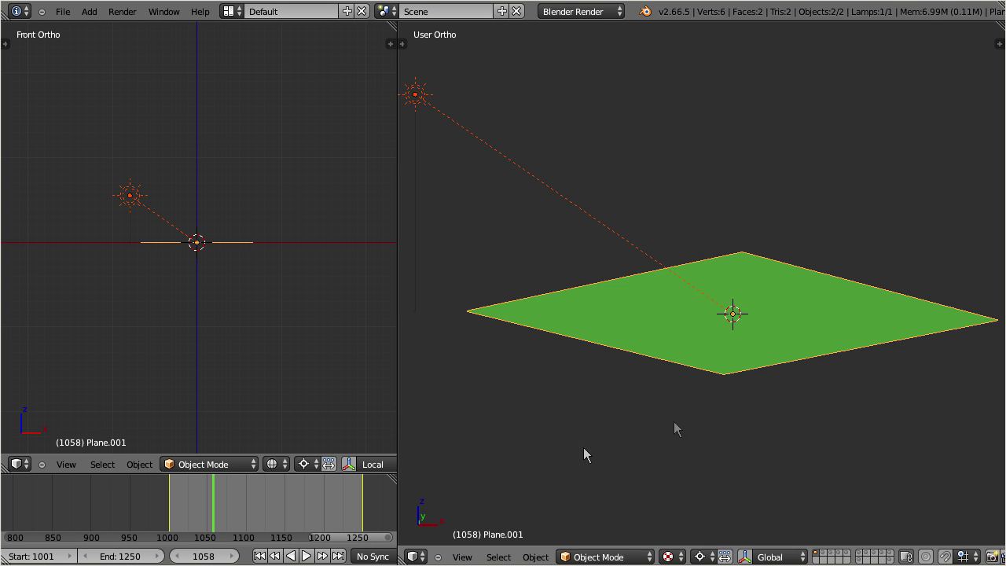
left_click(306, 555)
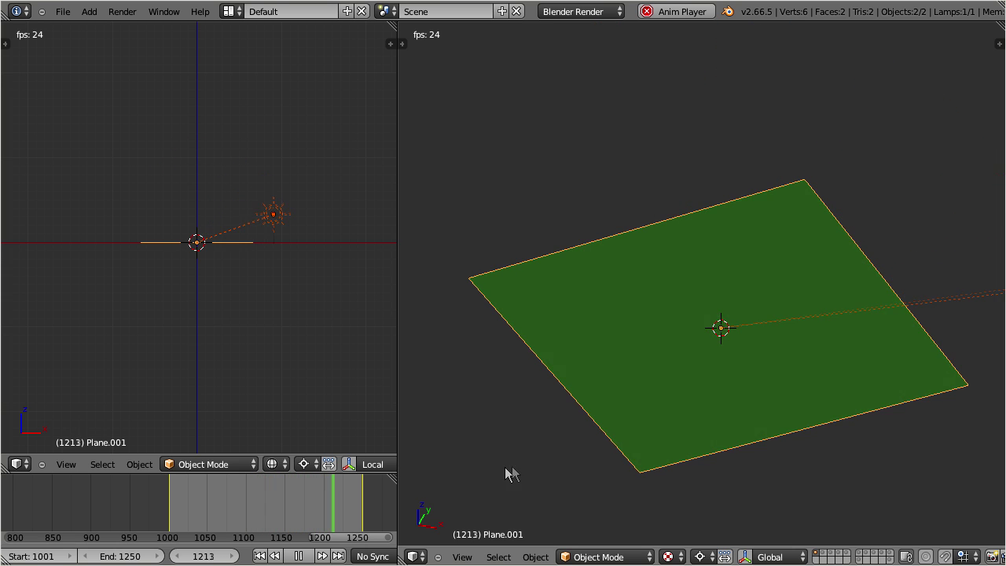
left_click(299, 557)
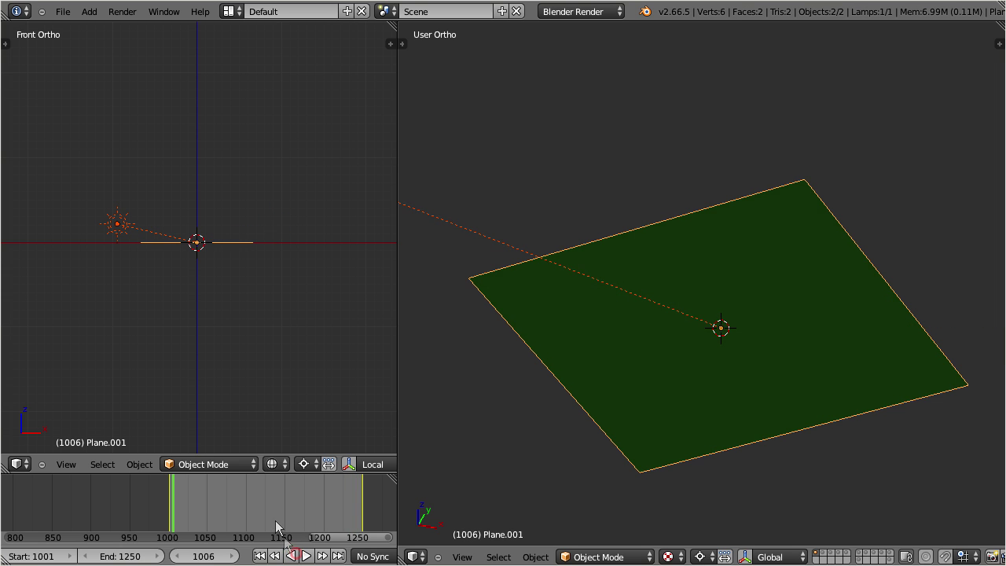
left_click(270, 521)
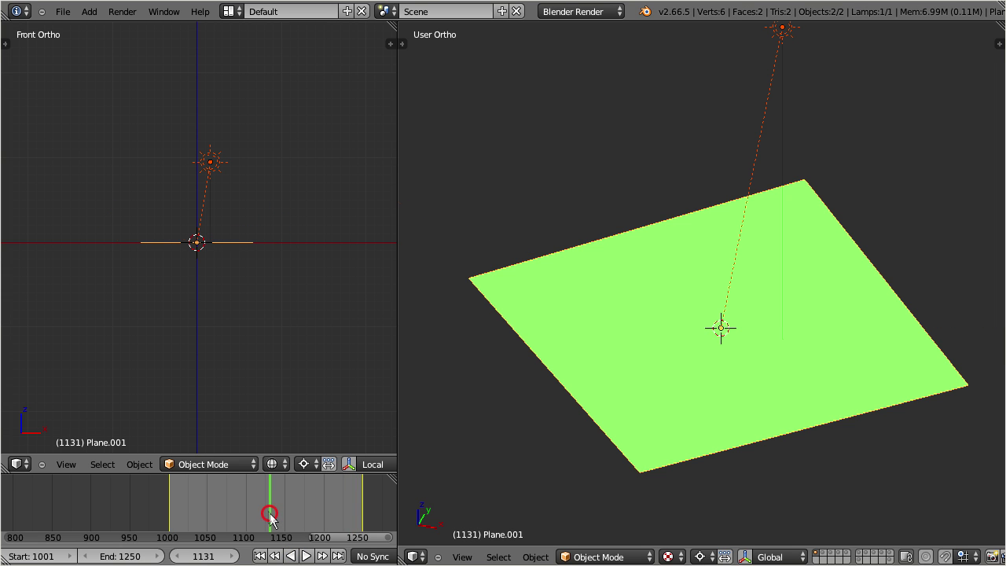
- Rotate the selected triangle of the green plane by 45 degrees in the front view in Edit Mode, and return to Object Mode
right_click(233, 244)
key("Tab")
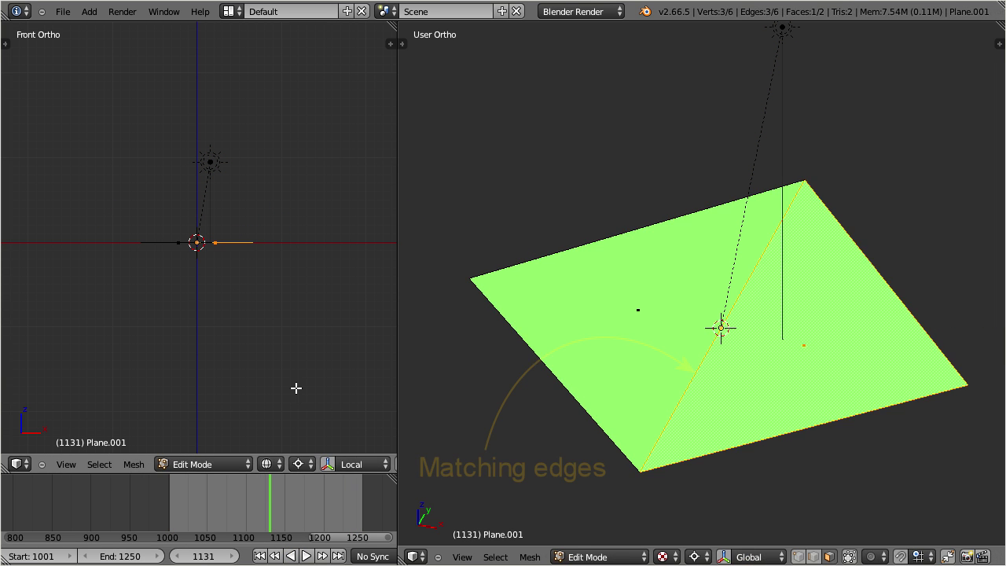
type("r45")
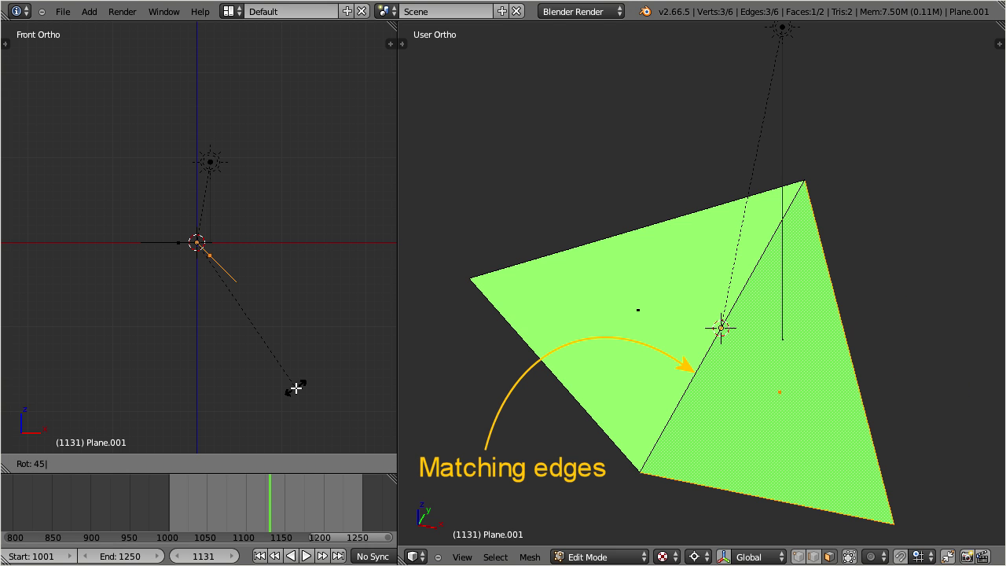
key("Return")
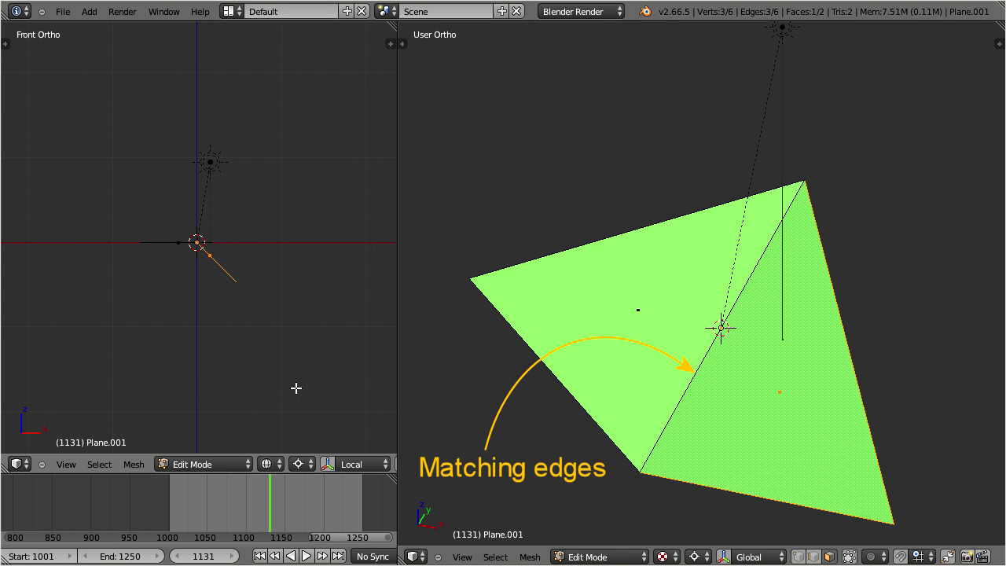
key("Tab")
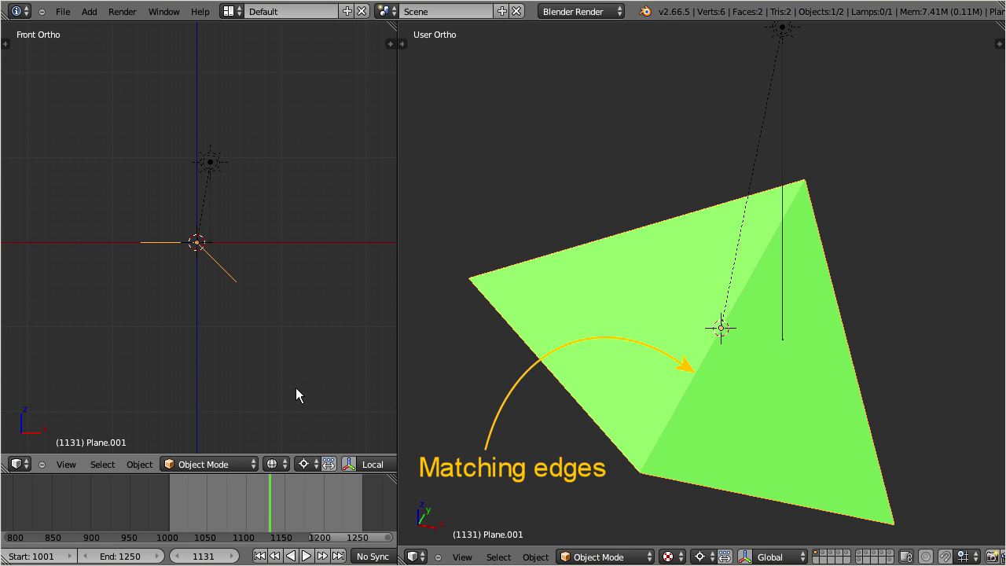
- Play the lamp animation over the folded plane with everything deselected, stop it and set the current frame to 1135
left_click(306, 555)
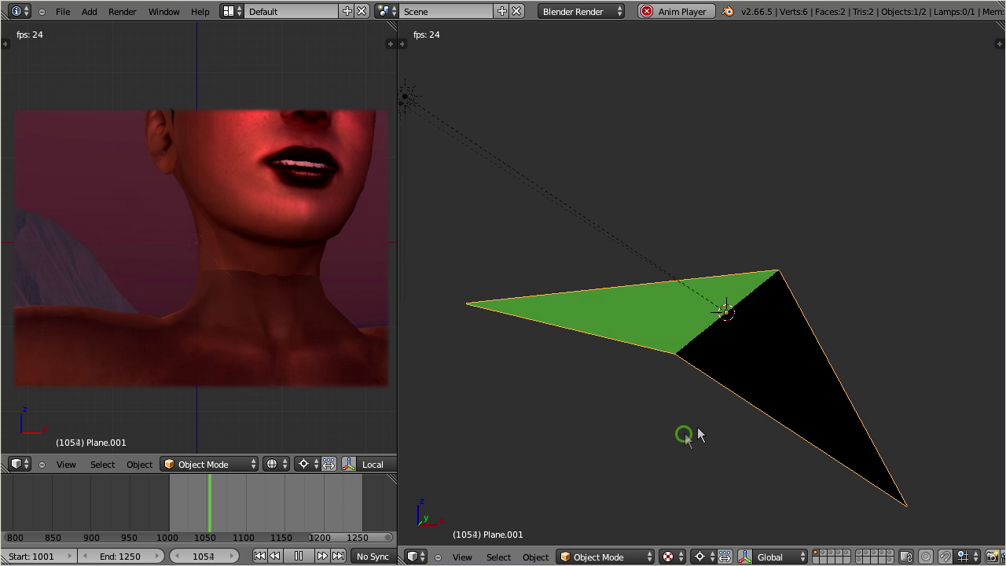
key("a")
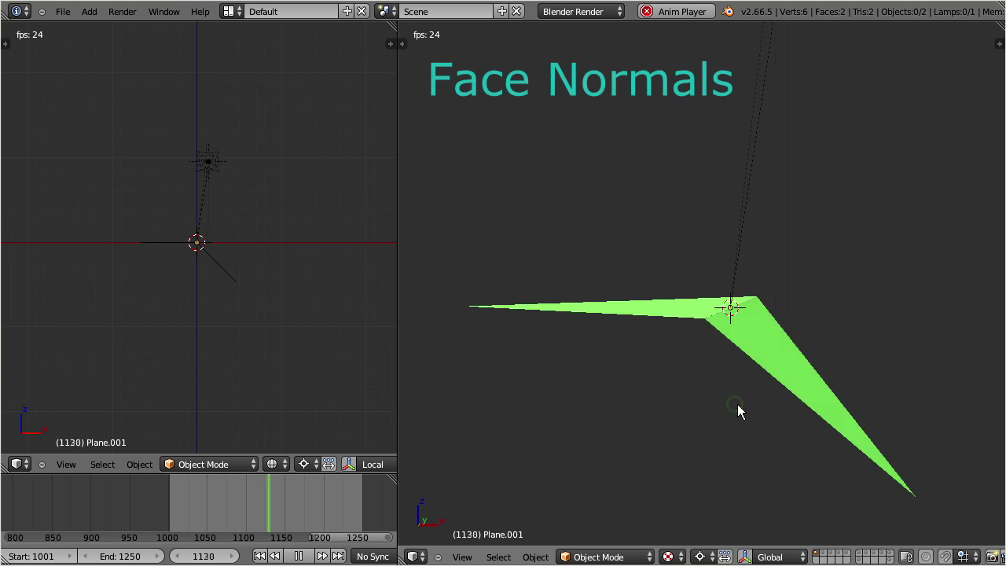
left_click(298, 555)
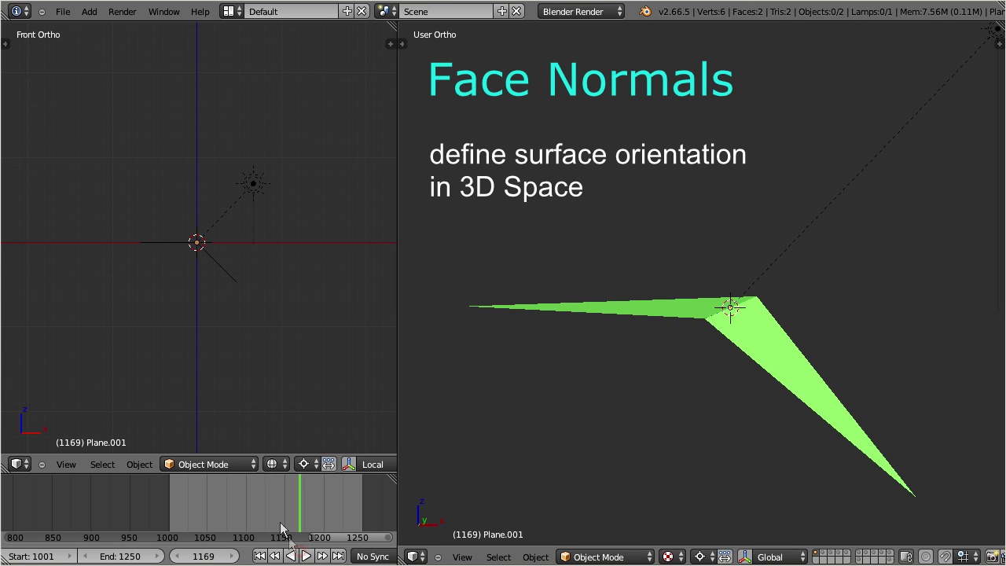
left_click(272, 510)
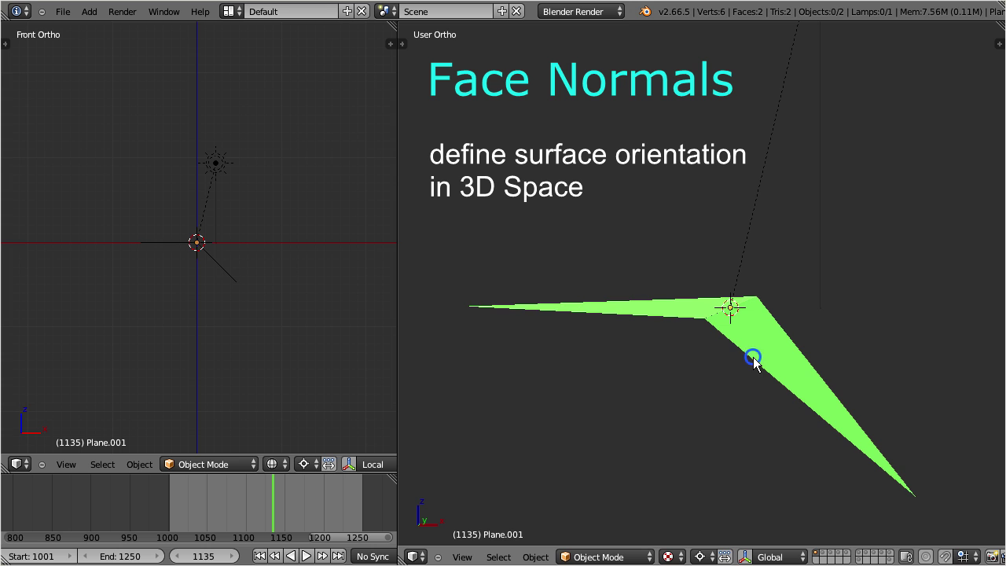
- Put the folded plane in Edit Mode and display its face normals as lines
left_click(651, 557)
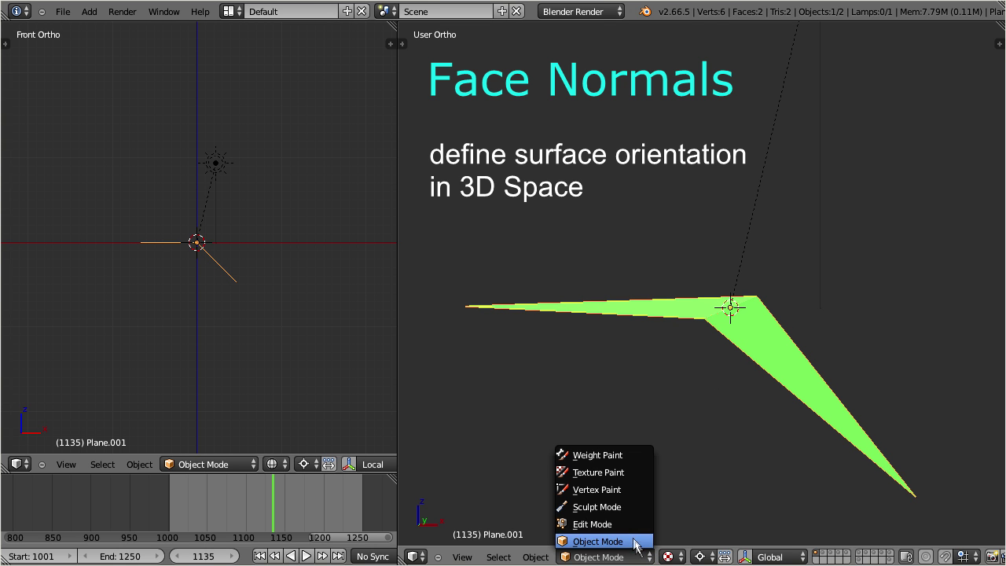
left_click(630, 523)
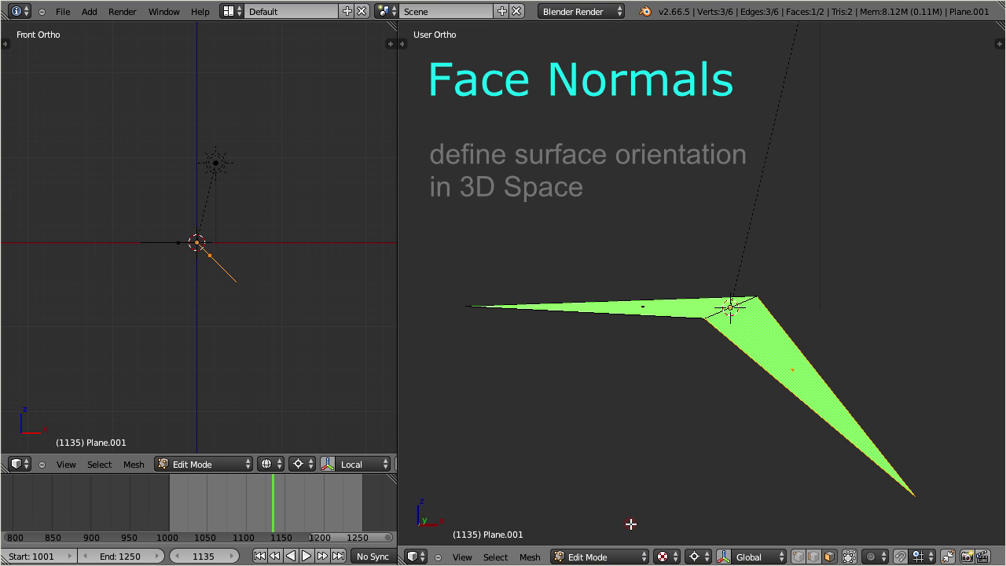
left_click(997, 46)
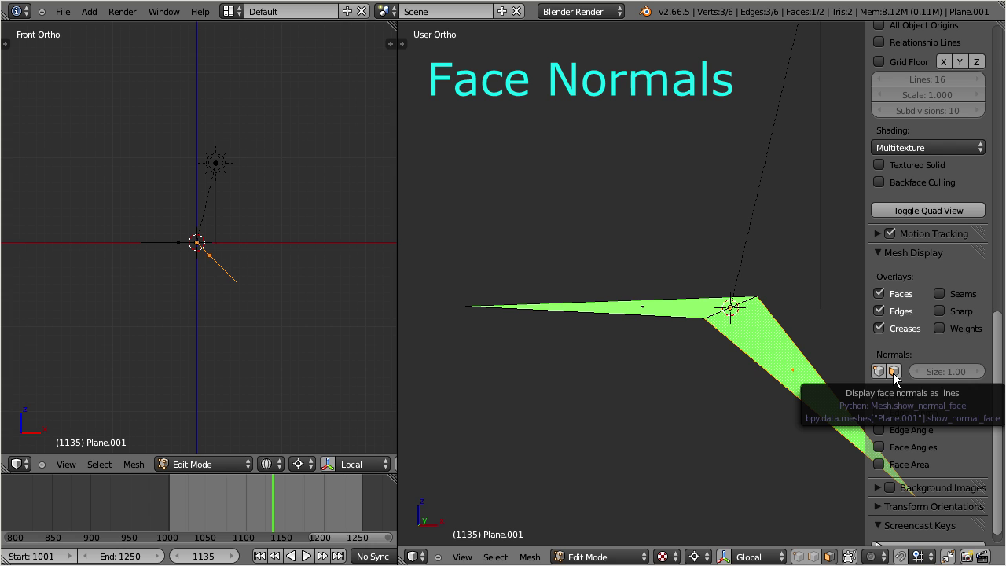
left_click(894, 372)
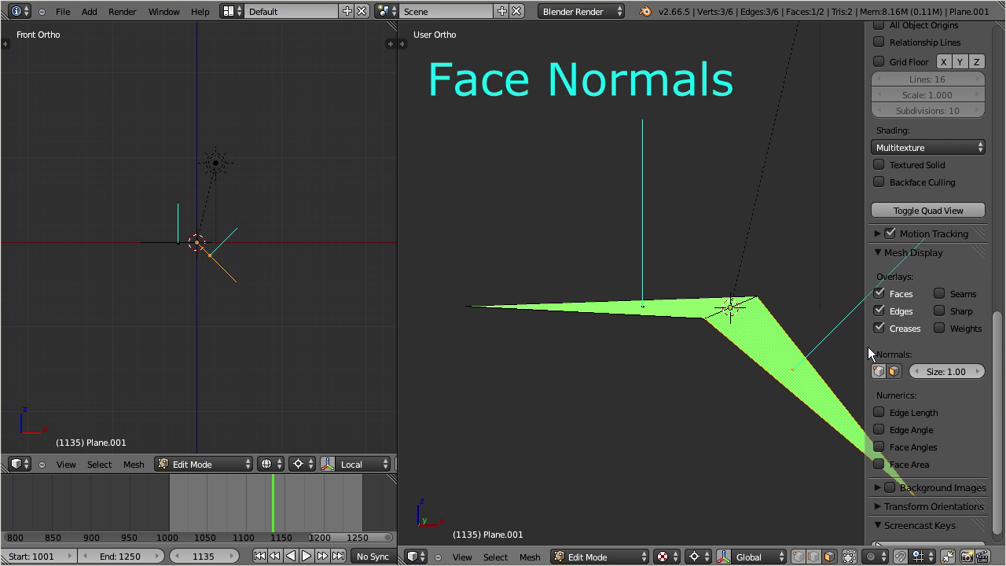
left_click_drag(864, 345, 998, 354)
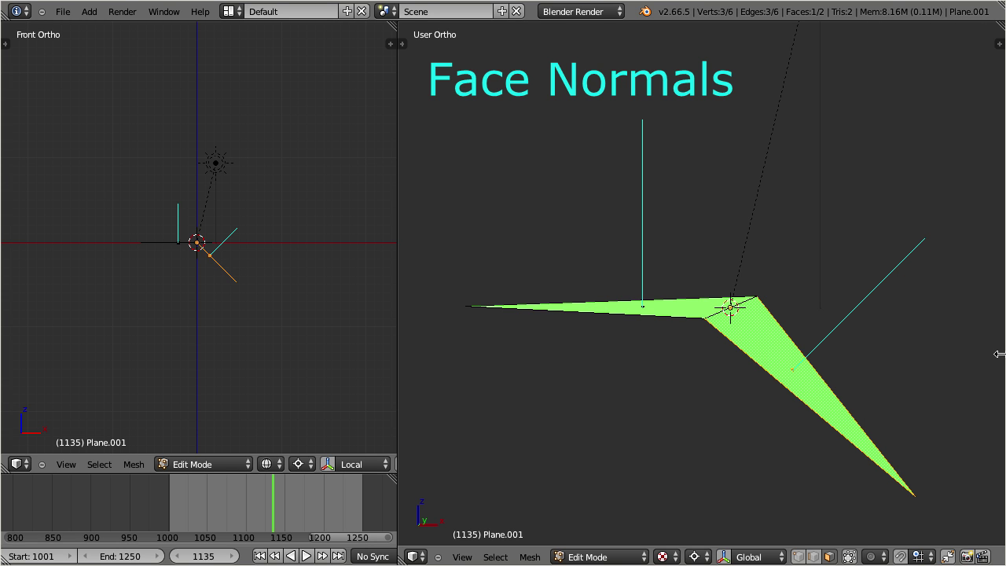
middle_click_drag(683, 329, 686, 350)
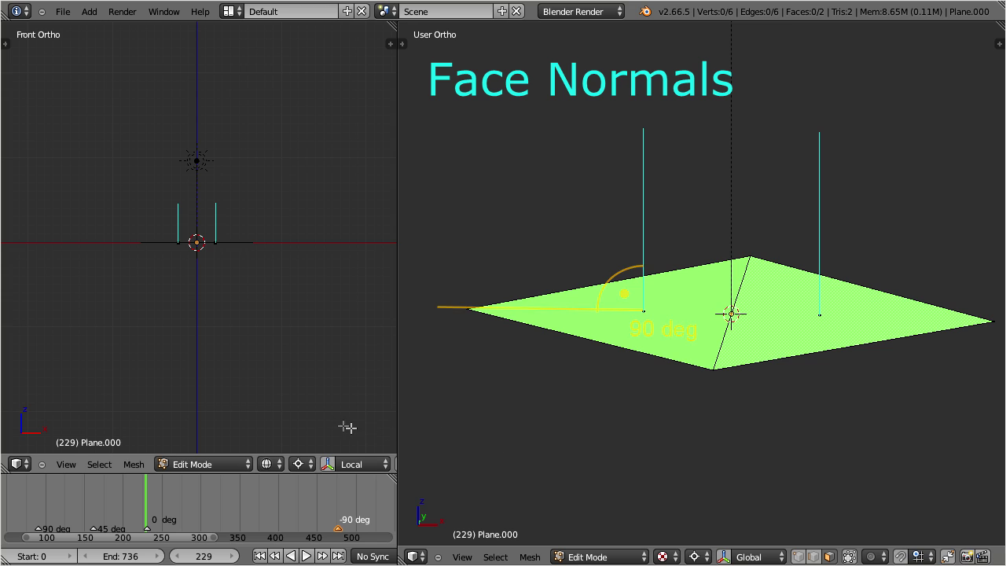
- Scrub the lamp animation to frame 94 near the 90 deg marker, and back to the 0 deg marker in Object Mode
scroll(312, 419, "up", 3)
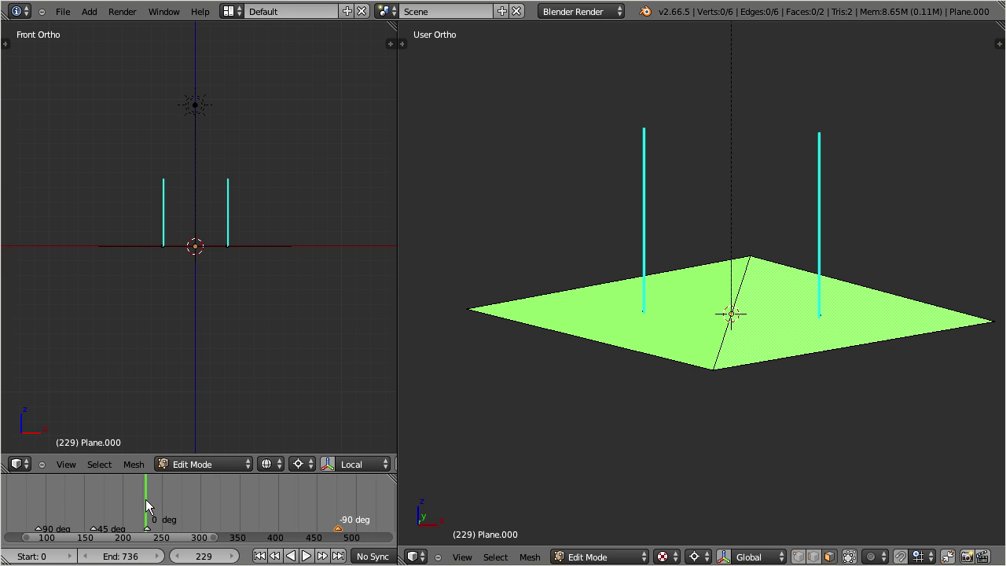
left_click_drag(145, 500, 41, 519)
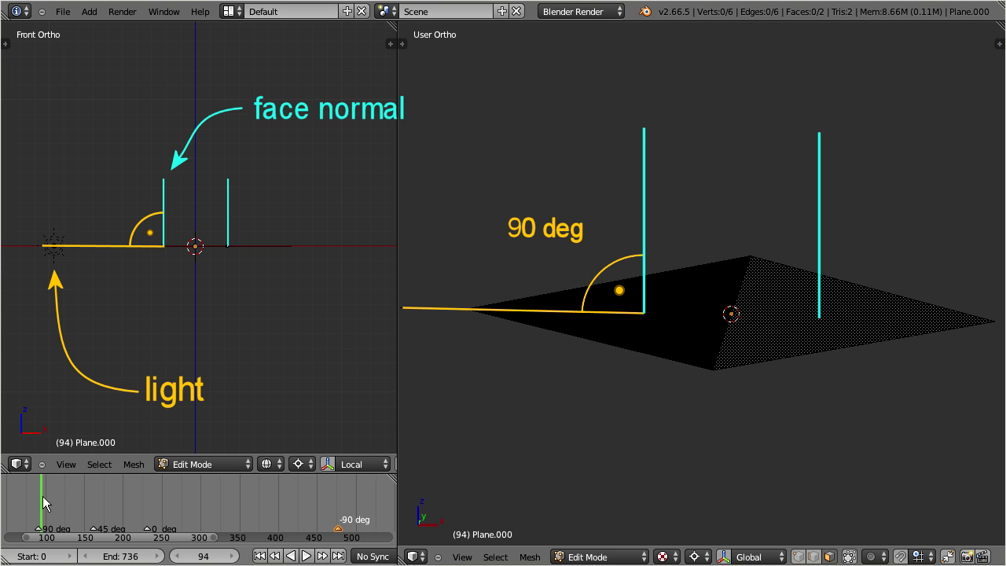
left_click(641, 558)
left_click(633, 543)
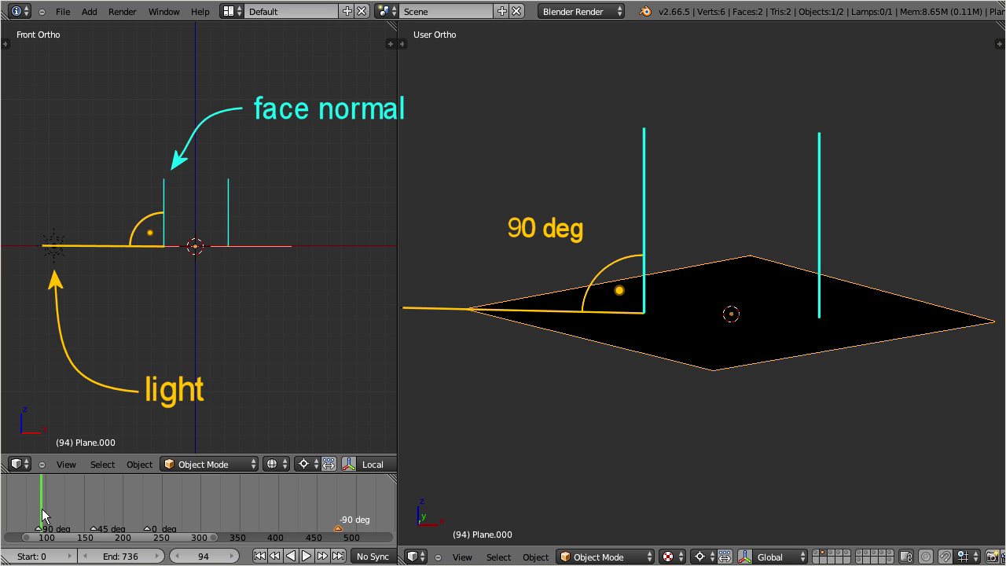
left_click_drag(42, 511, 147, 515)
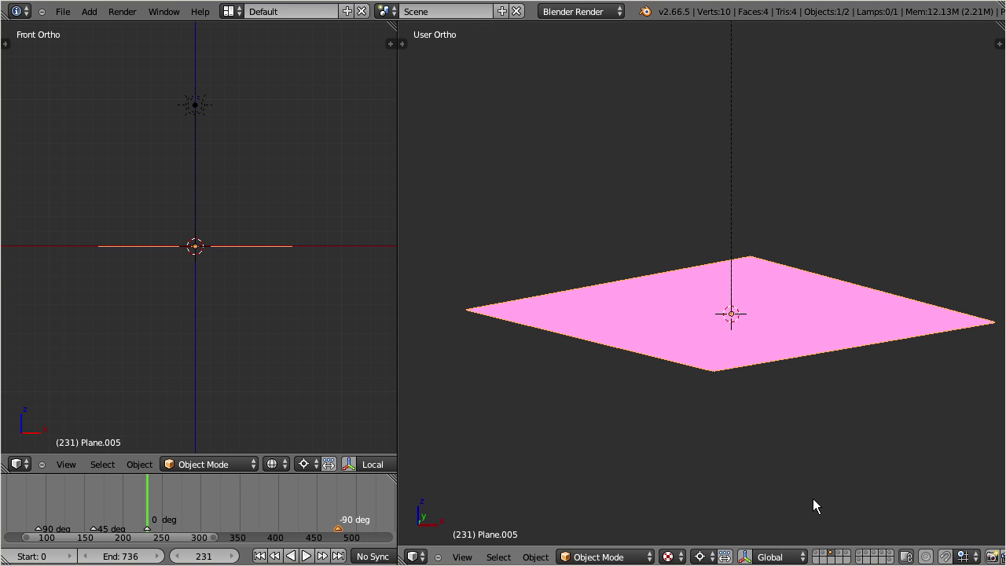
- Select one triangle of the pink plane in Edit Mode and try moving it downward freely with its neighbouring face attached
left_click(649, 556)
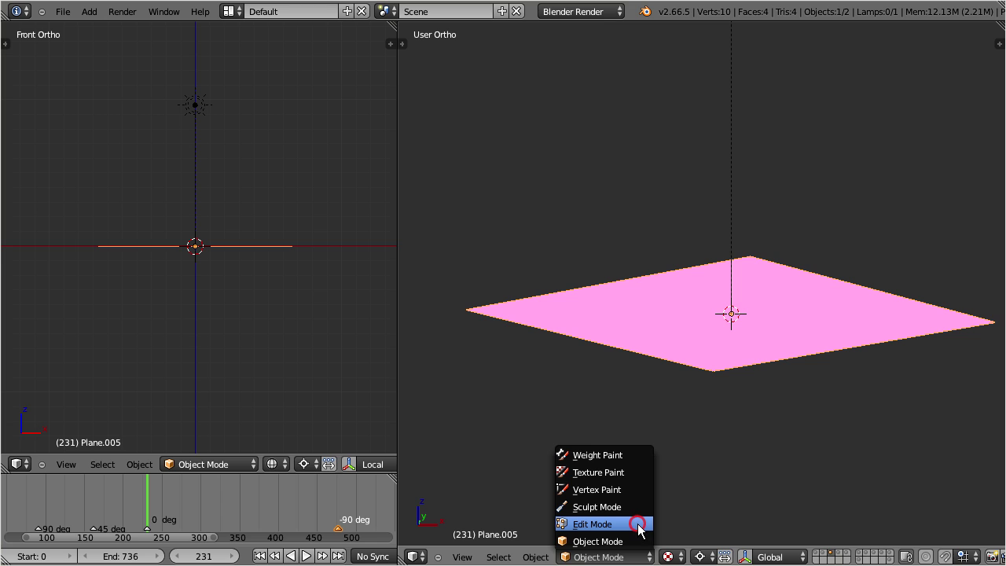
left_click(638, 525)
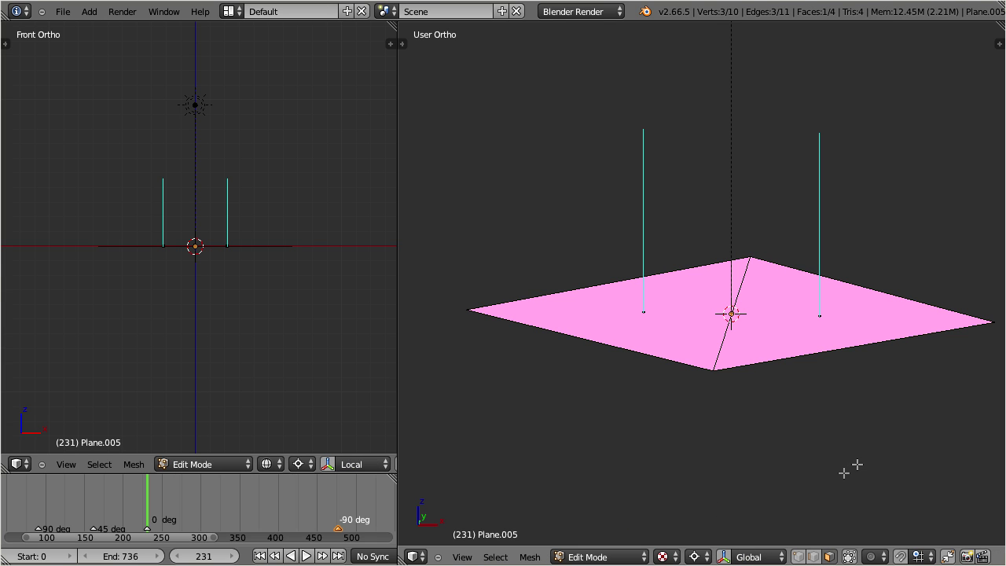
right_click(826, 333)
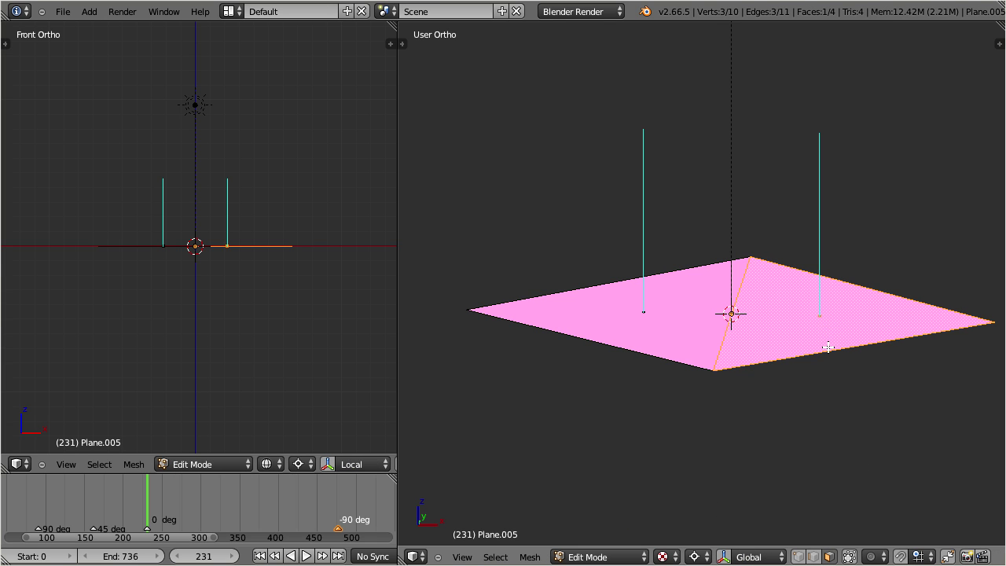
key("g")
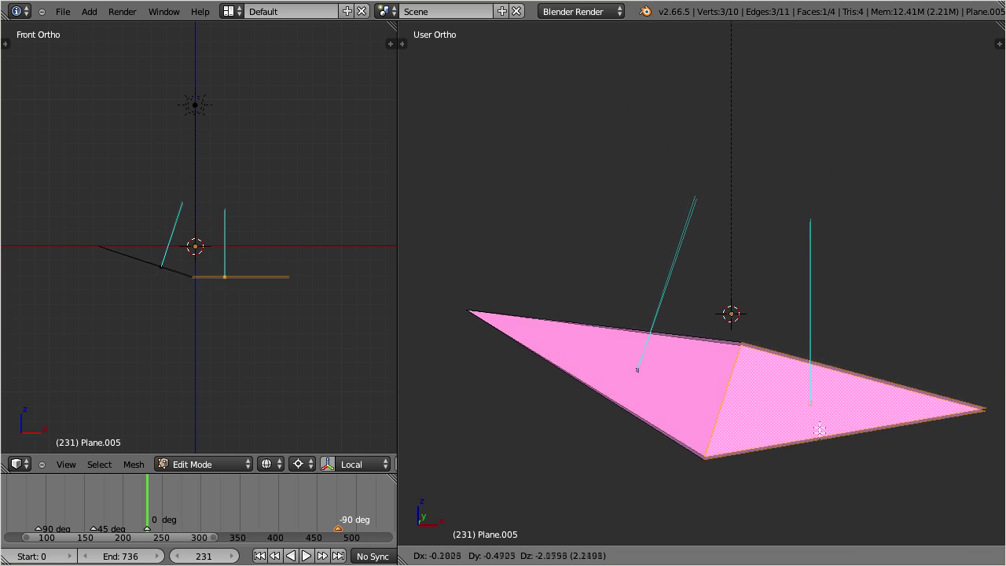
right_click(823, 382)
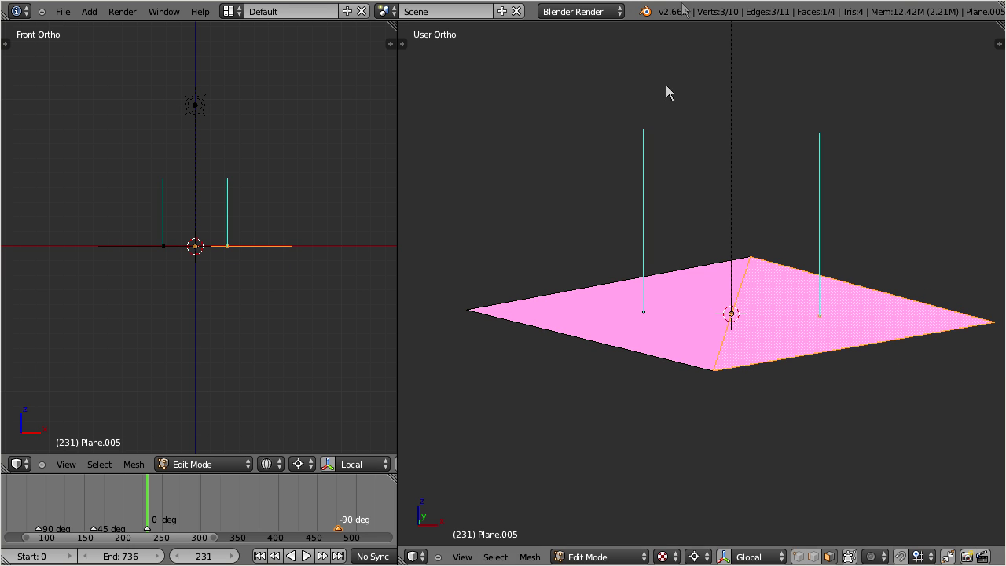
- Rotate the selected triangle of the pink plane 45 degrees downward in the front view and play the lamp animation
type("r45")
left_click(232, 318)
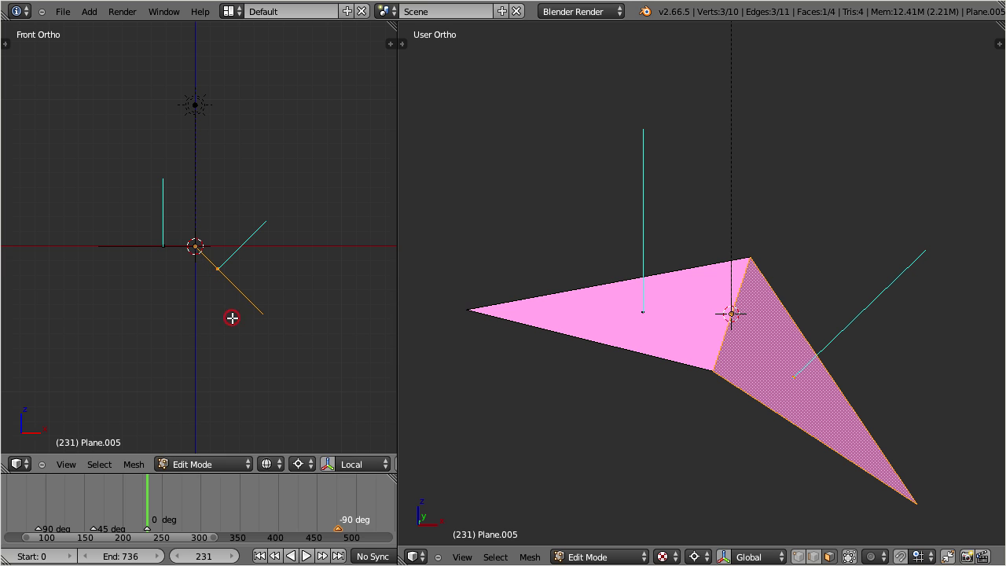
key("alt+a")
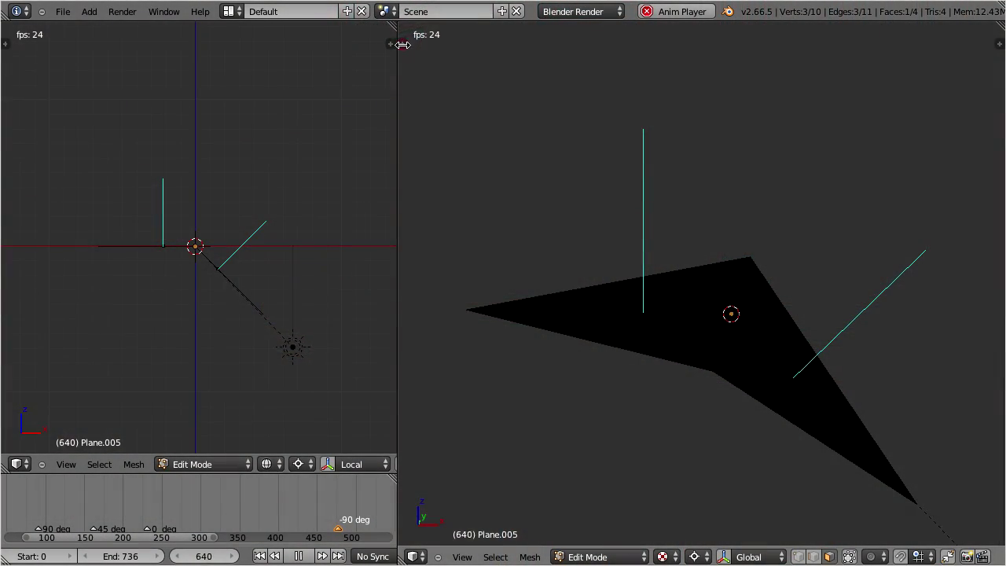
- Return the folded pink plane to Object Mode and apply smooth shading to it while the animation plays
left_click(402, 45)
left_click(602, 557)
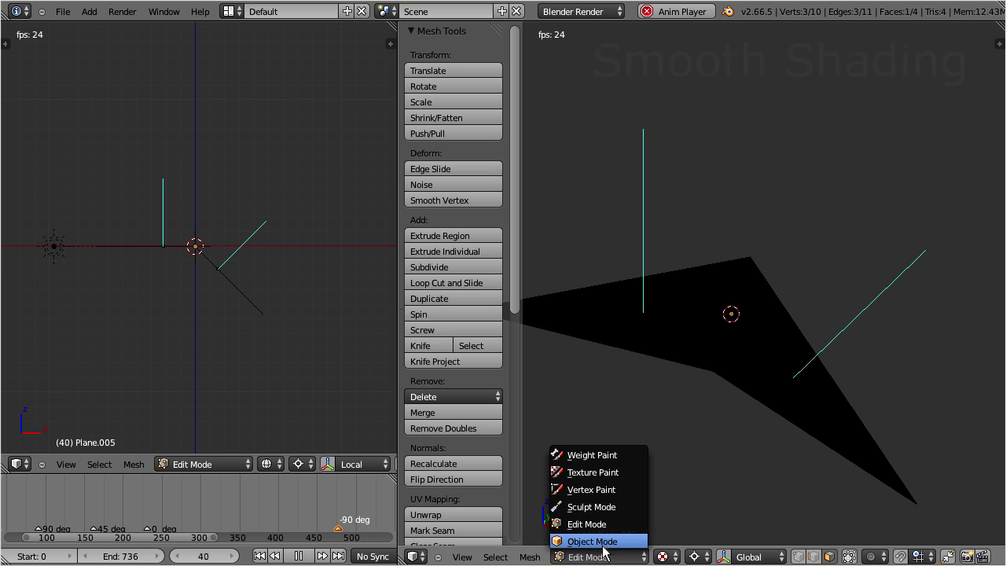
left_click(599, 542)
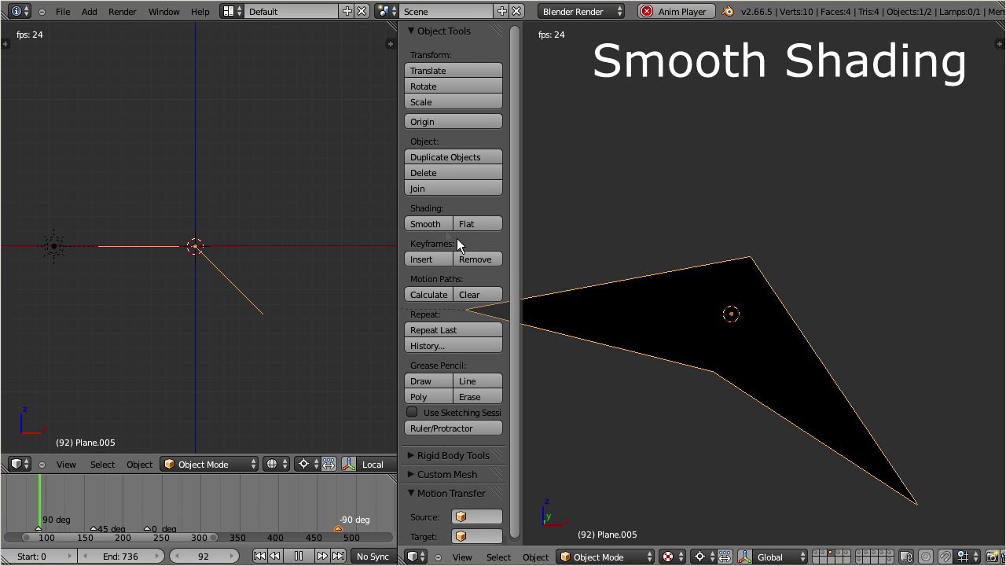
left_click(426, 224)
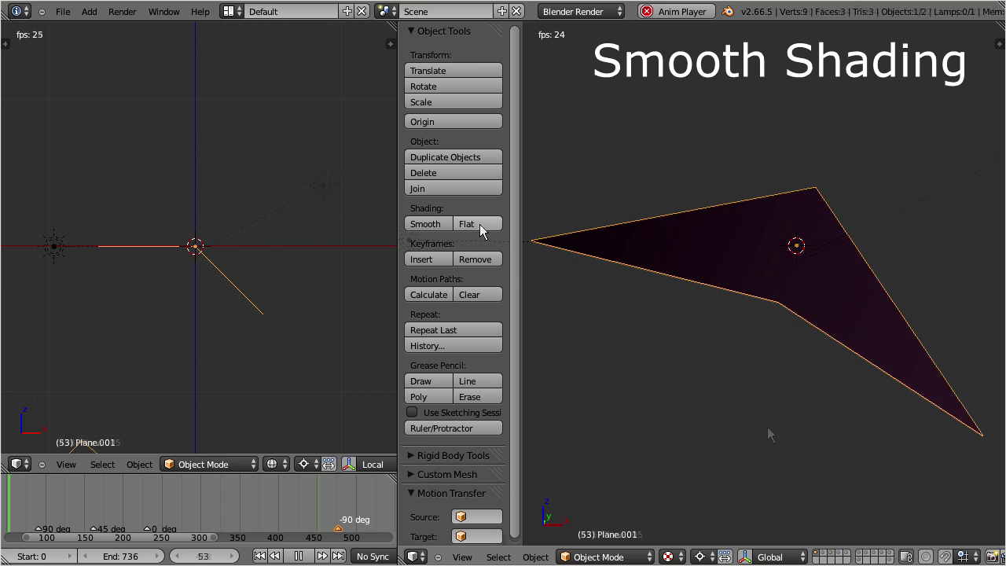
- Switch the green plane with two matching edges repeatedly between smooth and flat shading to compare them, ending on smooth
left_click(440, 224)
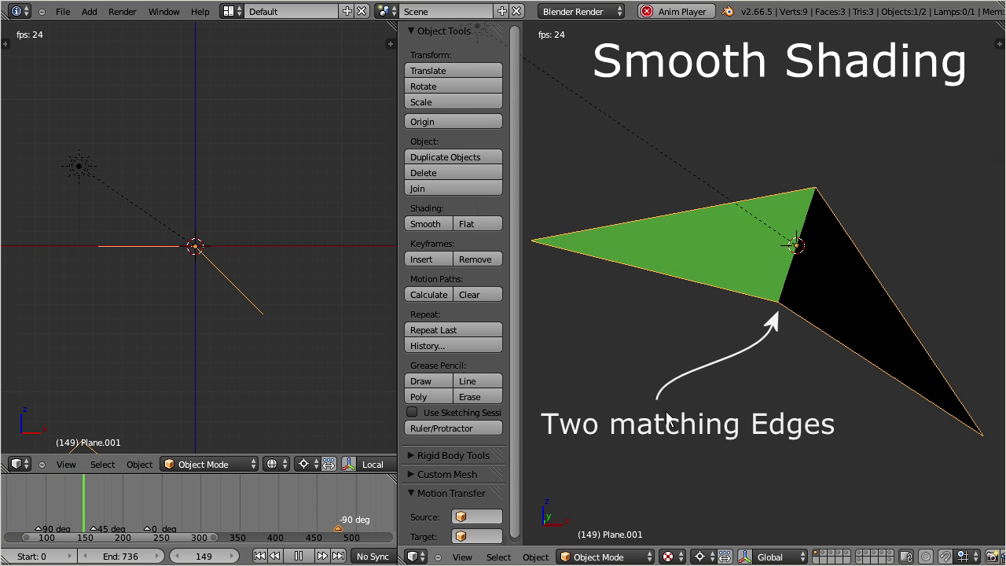
left_click(476, 223)
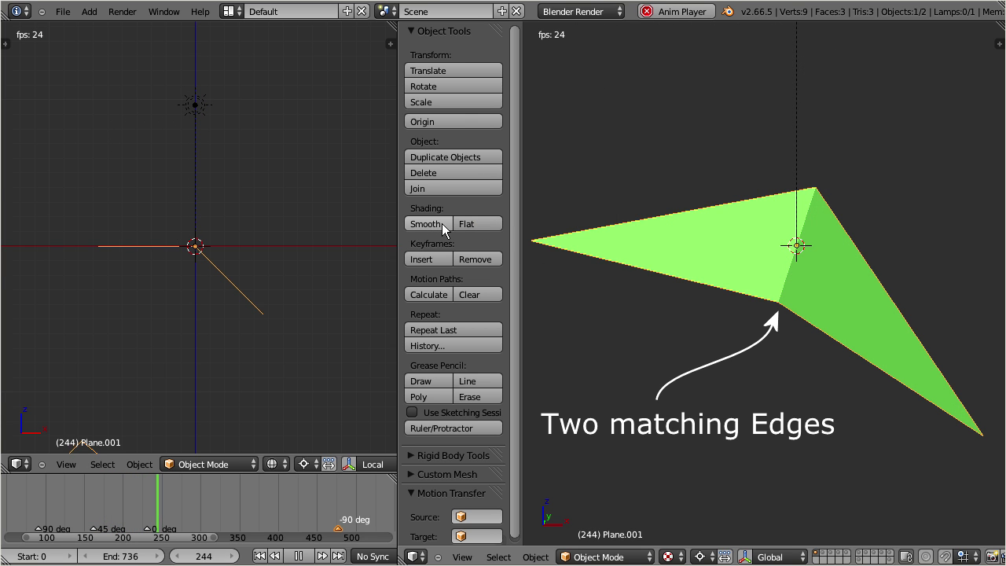
left_click(442, 224)
left_click(476, 223)
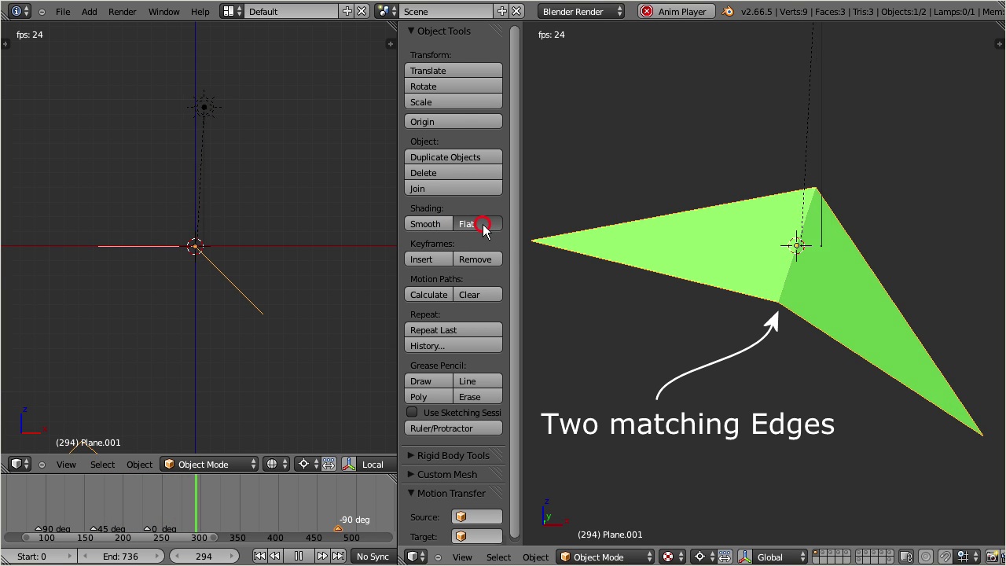
left_click(442, 224)
left_click(443, 225)
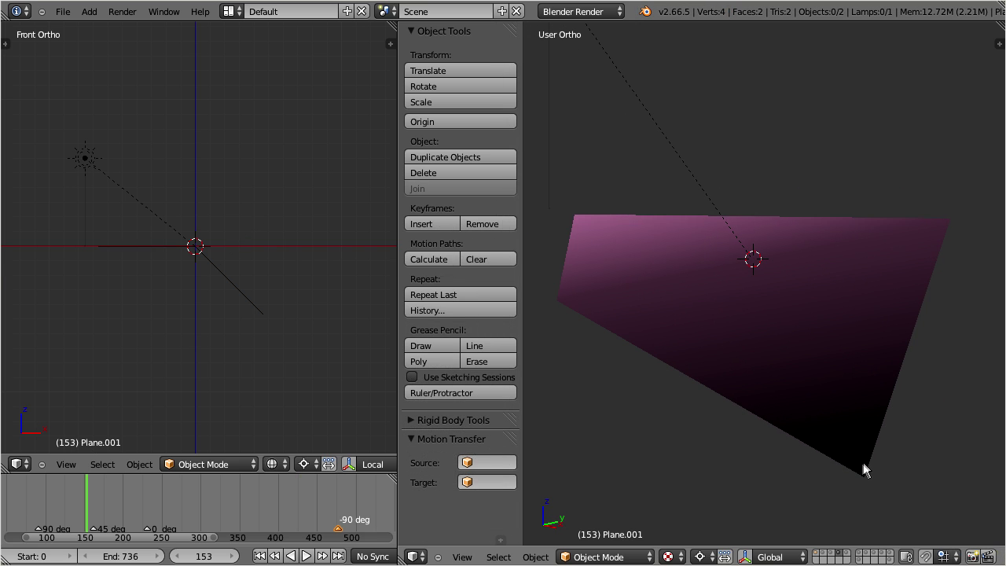
- Select the smooth-shaded pink plane, put it in Edit Mode and examine the shading across its fold from several angles
right_click(862, 464)
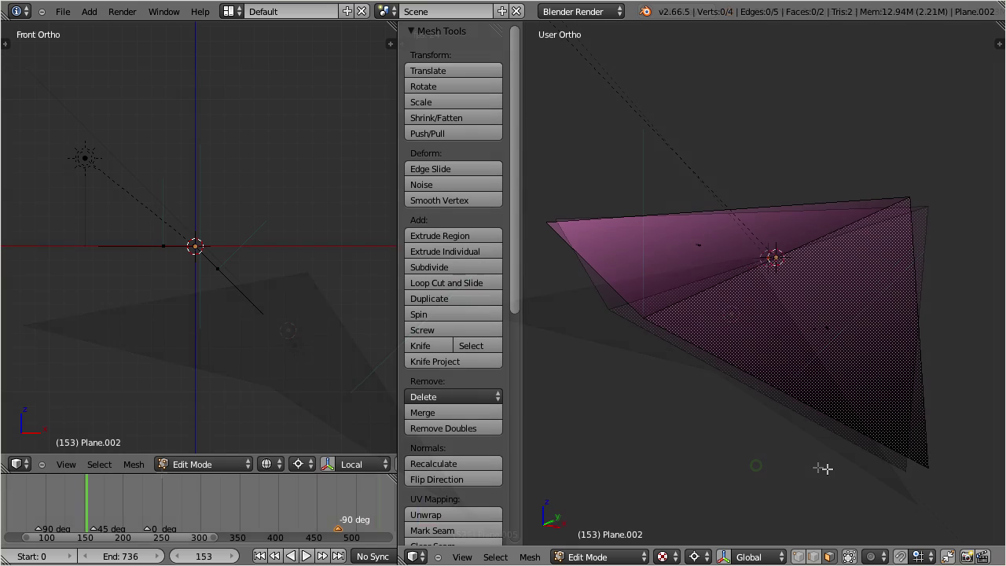
mouse_move(823, 468)
middle_mouse_down()
mouse_move(919, 478)
mouse_move(695, 370)
mouse_move(714, 470)
middle_mouse_up()
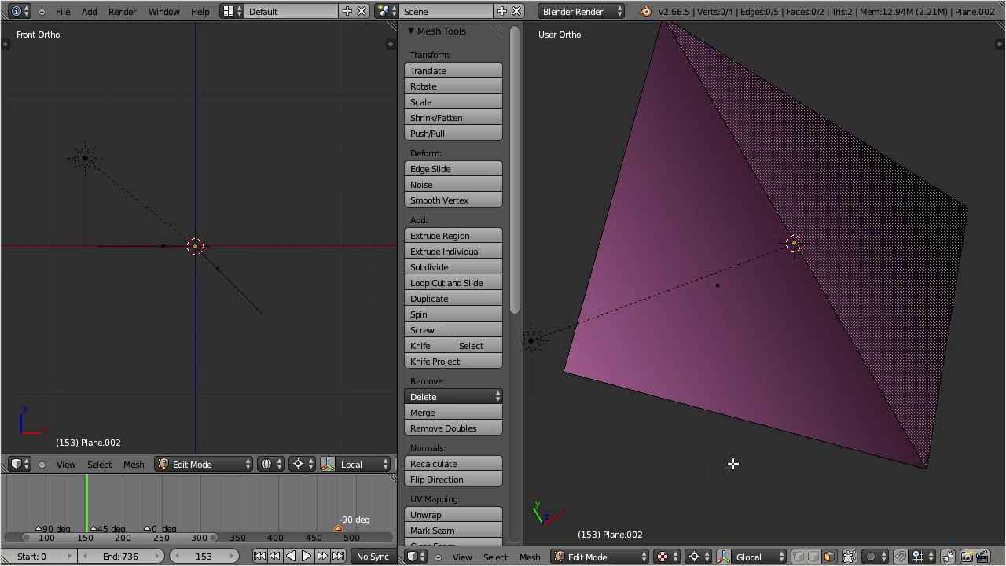
middle_click_drag(819, 494, 932, 497)
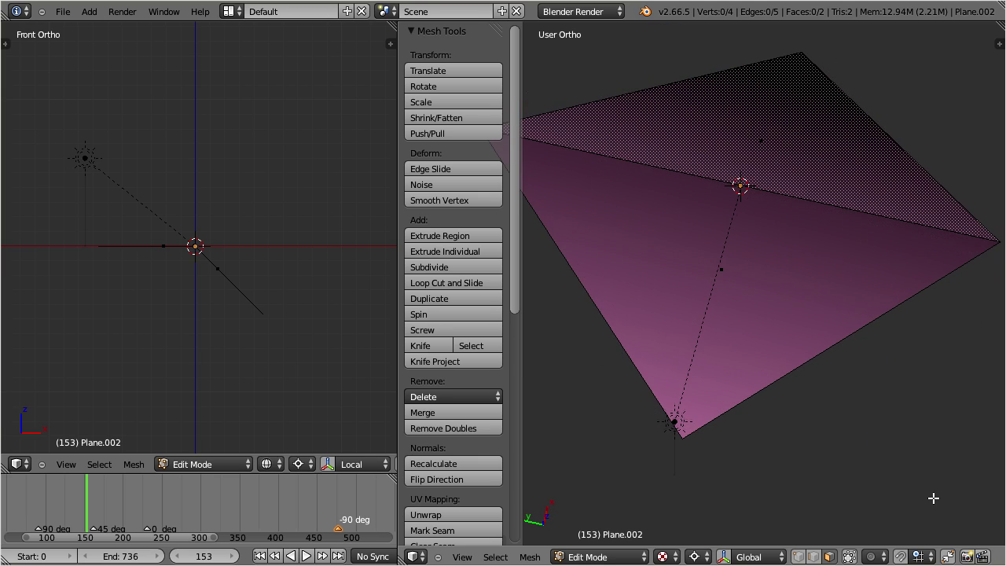